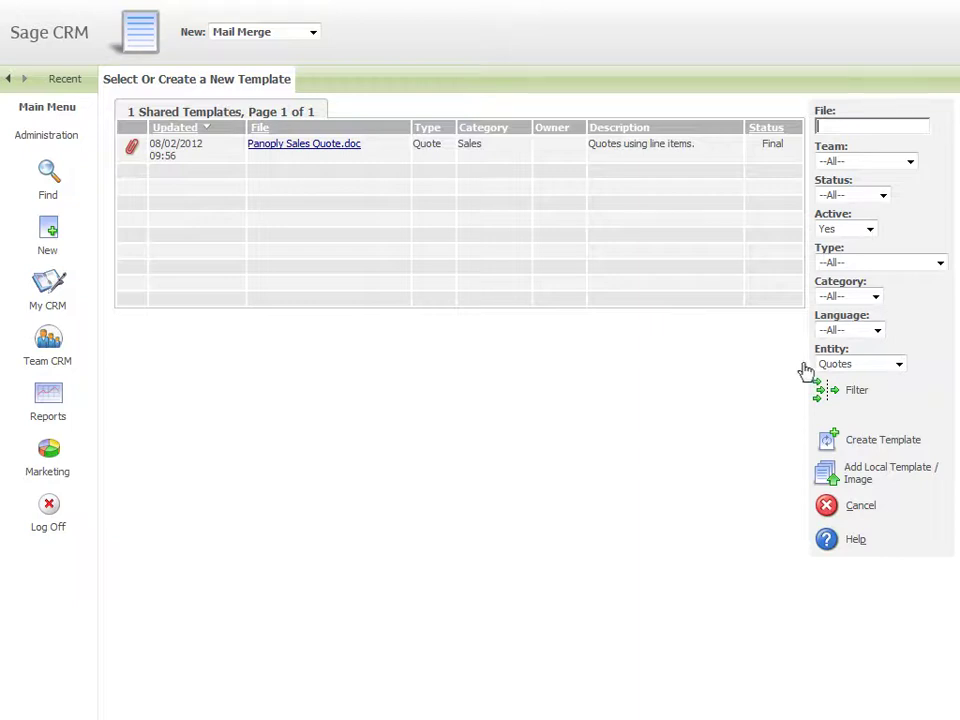
- Create a template named 'New Quote Template' with description 'This is a new quote template'
{"action": "left_click", "coordinate": [828, 442]}
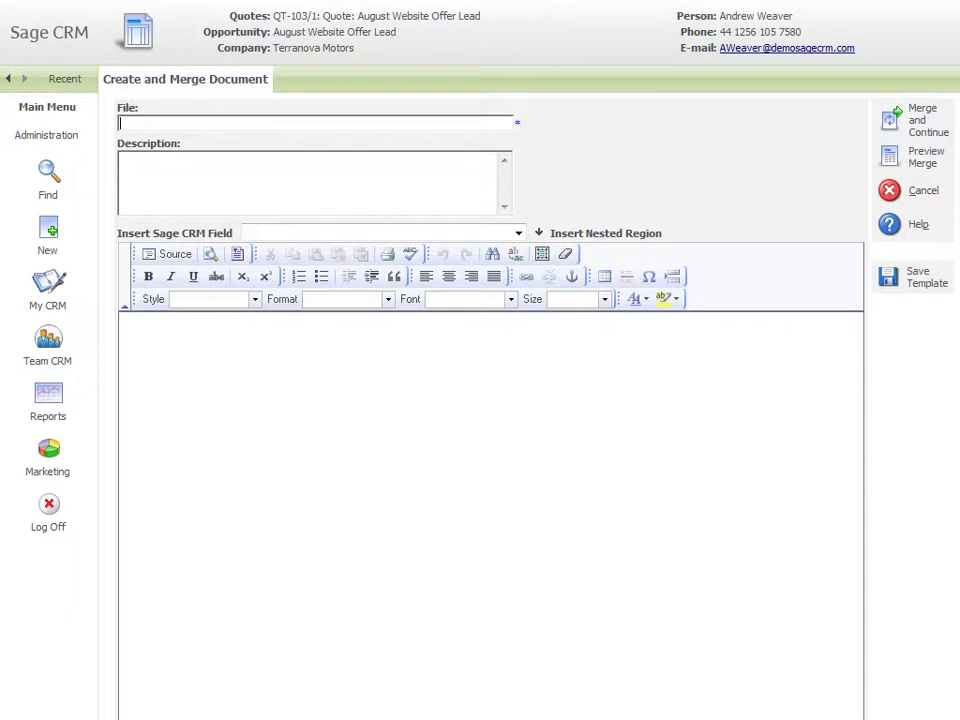
{"action": "type", "text": "New Quo"}
{"action": "type", "text": "te Template"}
{"action": "key", "text": "Tab"}
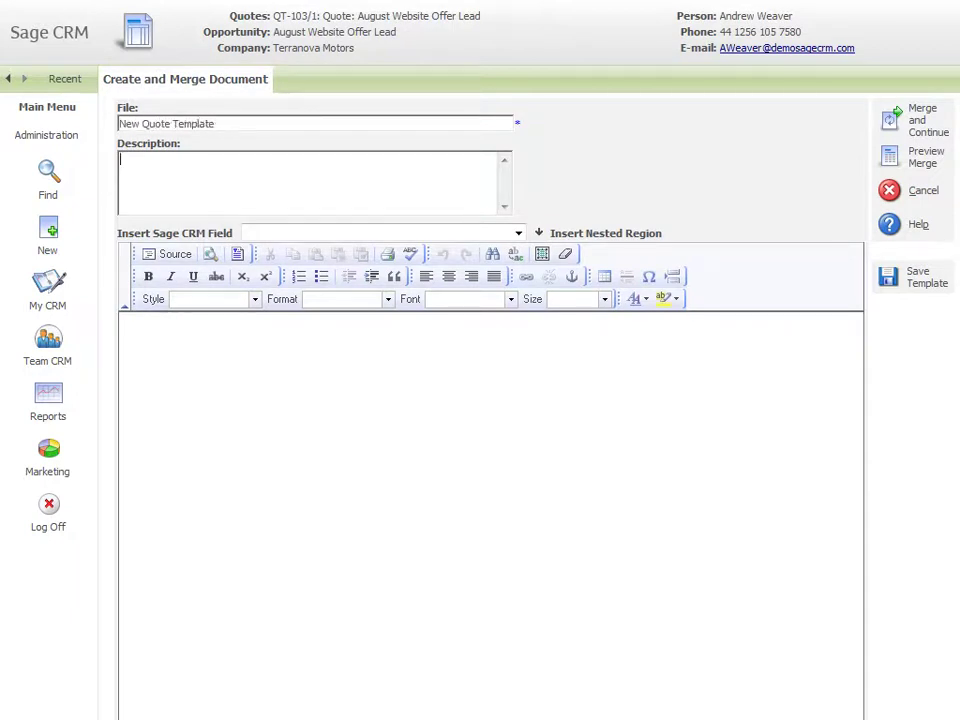
{"action": "type", "text": "This"}
{"action": "type", "text": " is a new quote tem"}
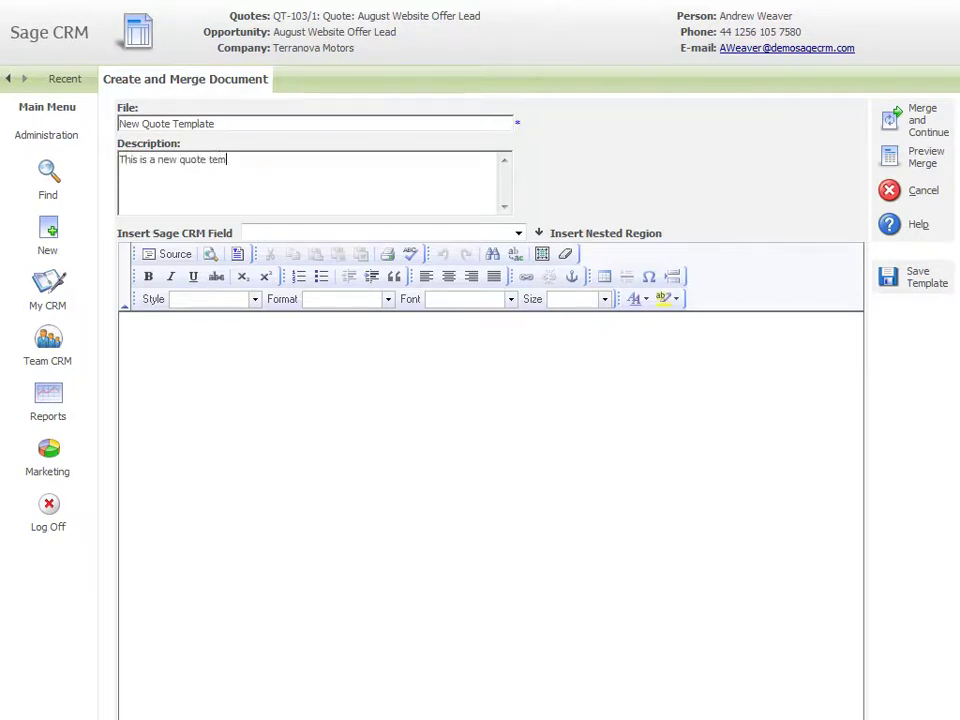
{"action": "type", "text": "plate"}
- Add nested quote and quote-item regions to the template body for the merge-field quote layout
{"action": "left_click", "coordinate": [830, 447]}
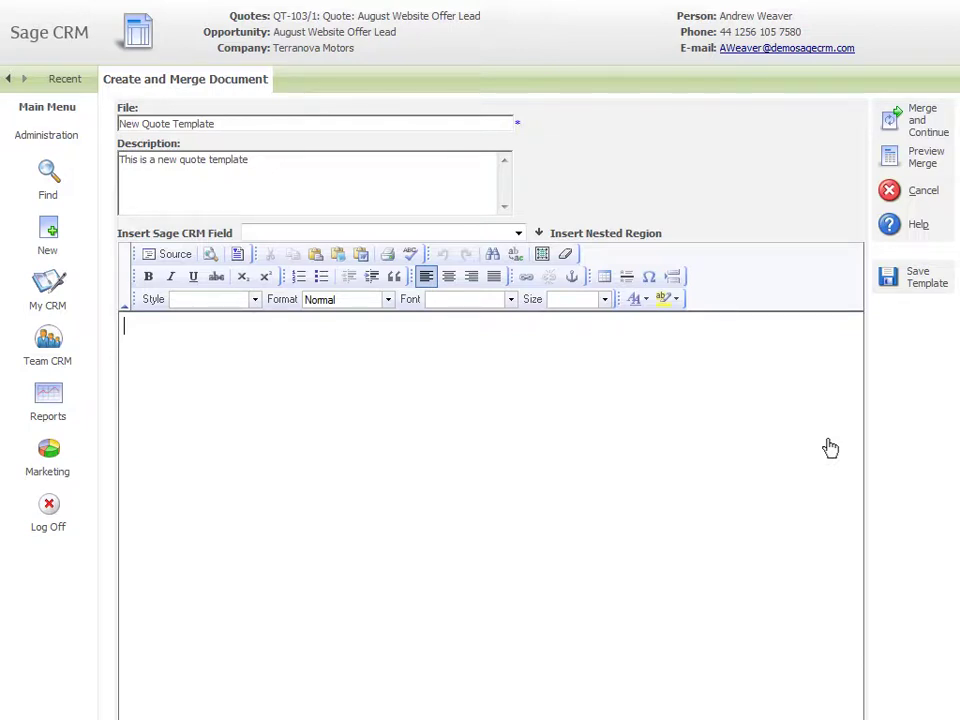
{"action": "left_click", "coordinate": [582, 234]}
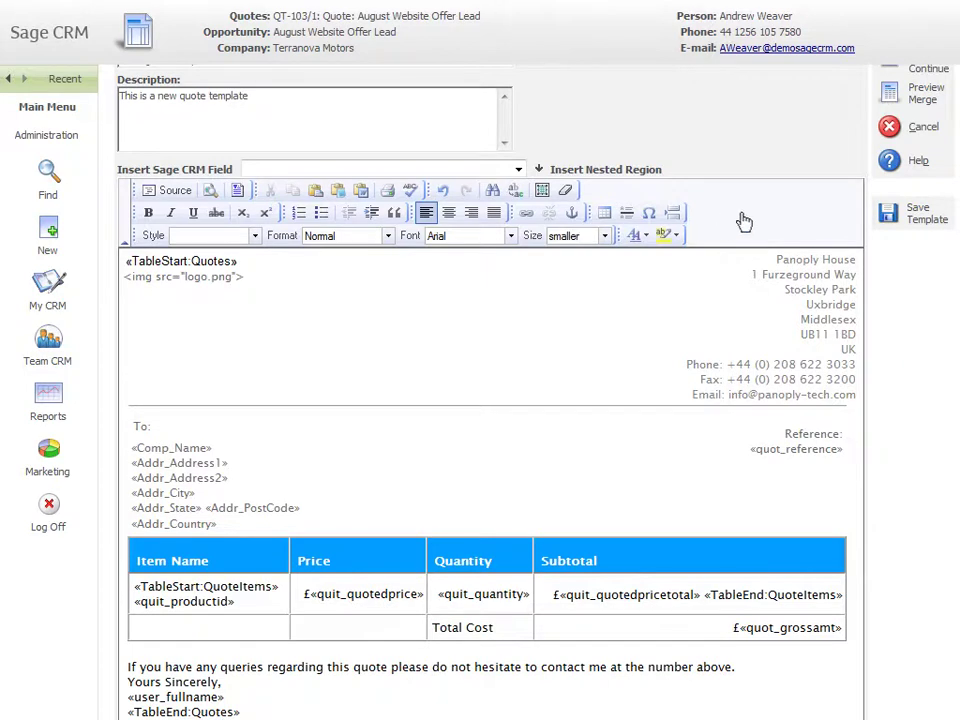
- Preview the template merged with the Terranova Motors quote, showing three items totalling £3700.00
{"action": "left_click", "coordinate": [889, 95]}
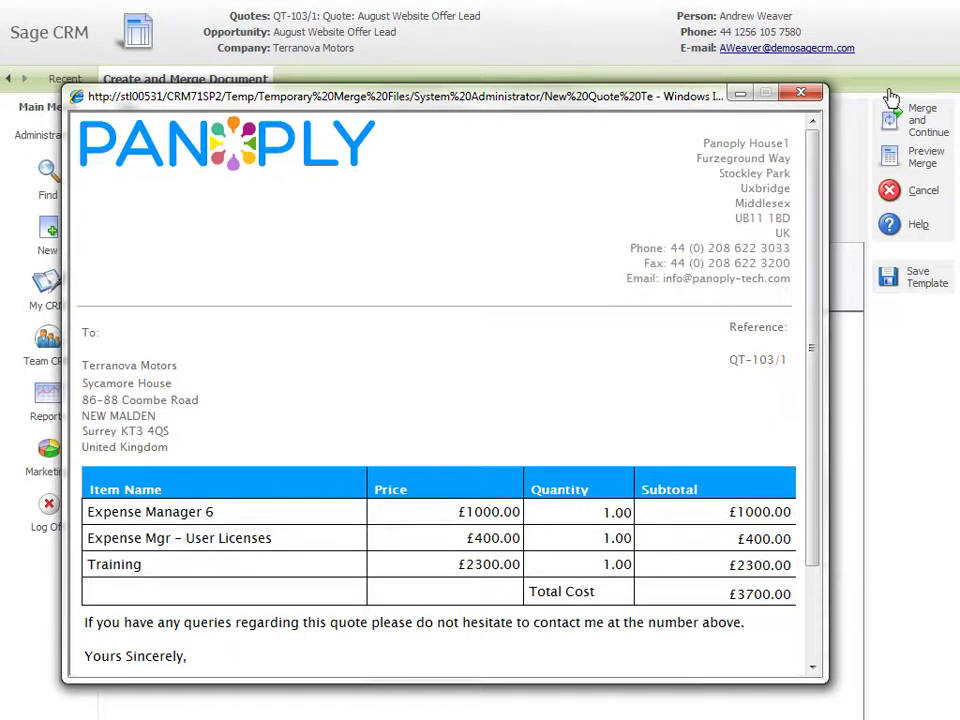
- Save the template as New Quote Template.html among the shared quote templates
{"action": "left_click", "coordinate": [912, 280]}
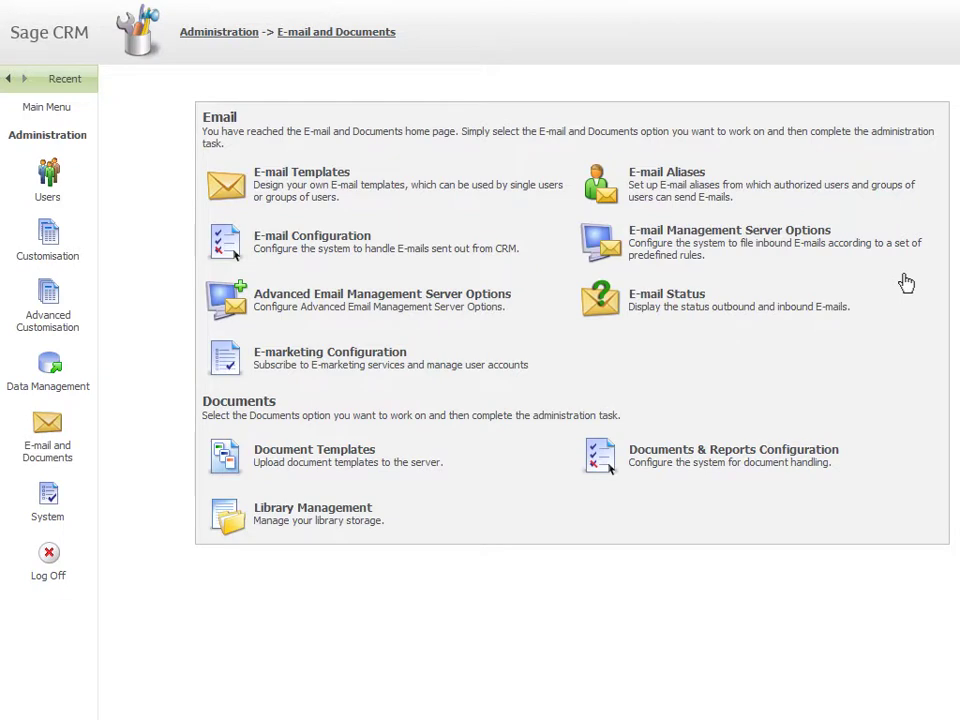
- Start a new Document Templates file entry for uploading New Quote Template.html
{"action": "left_click", "coordinate": [317, 456]}
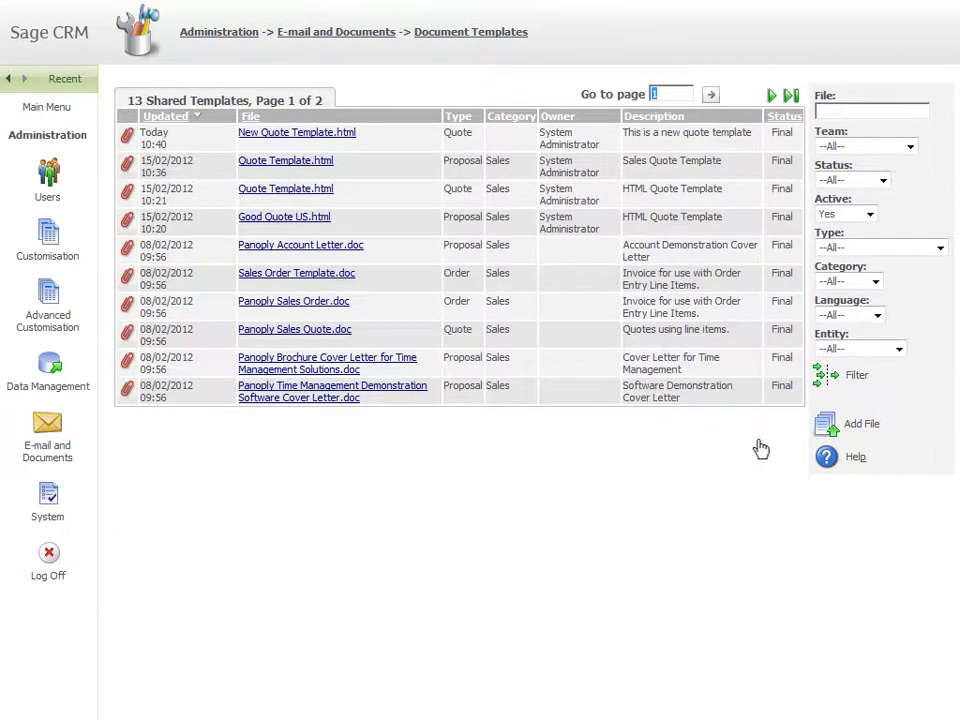
{"action": "left_click", "coordinate": [826, 430]}
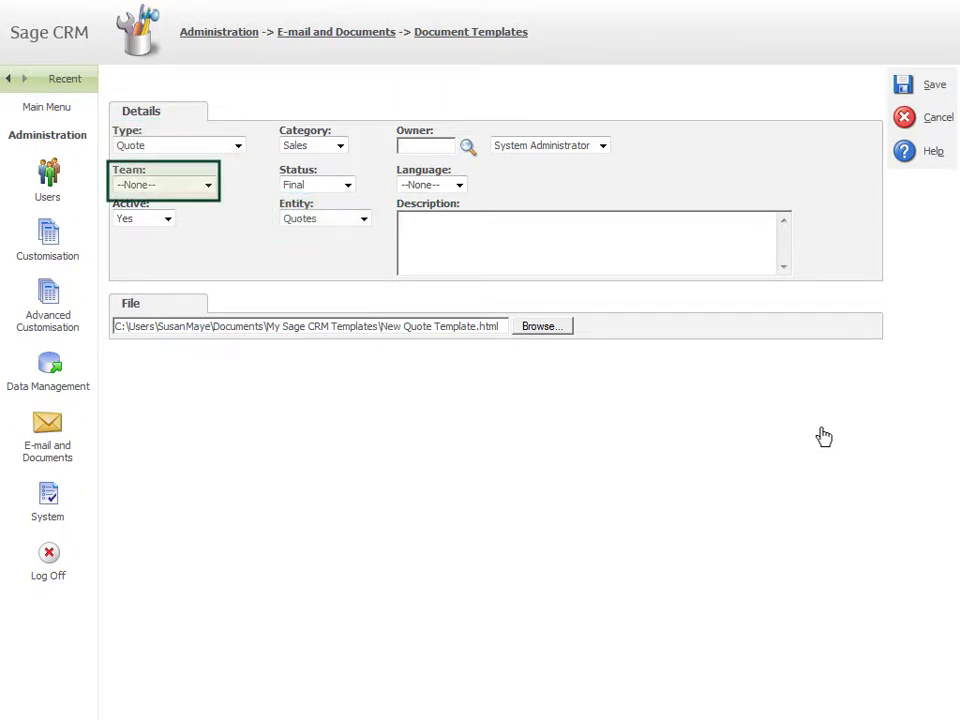
- Save the upload so New Quote Template (1).html joins the shared Sales quote templates
{"action": "left_click", "coordinate": [915, 85]}
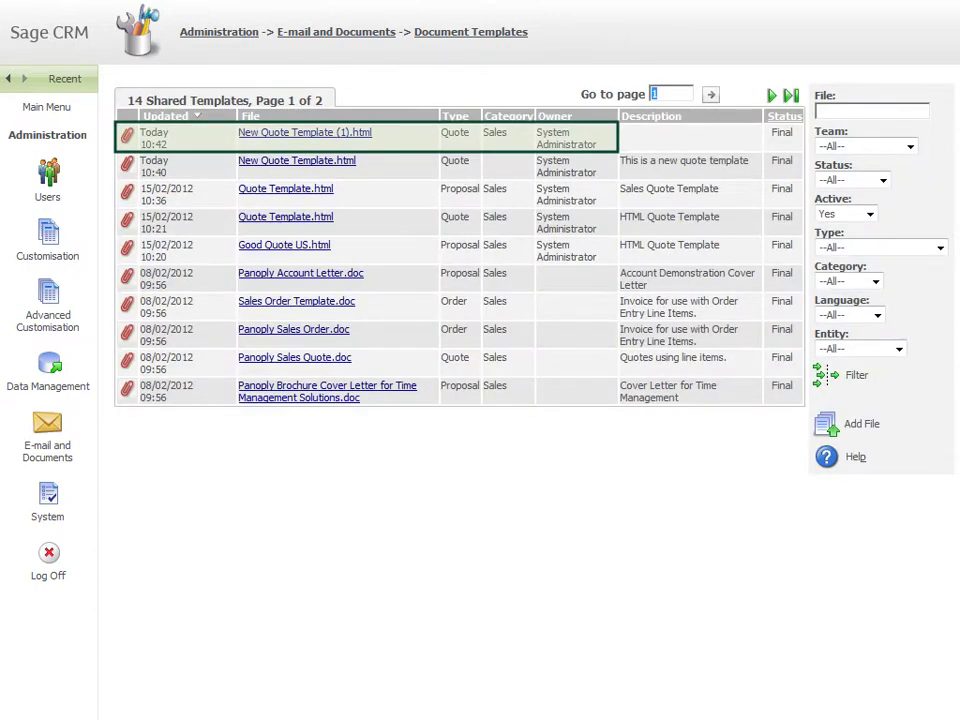